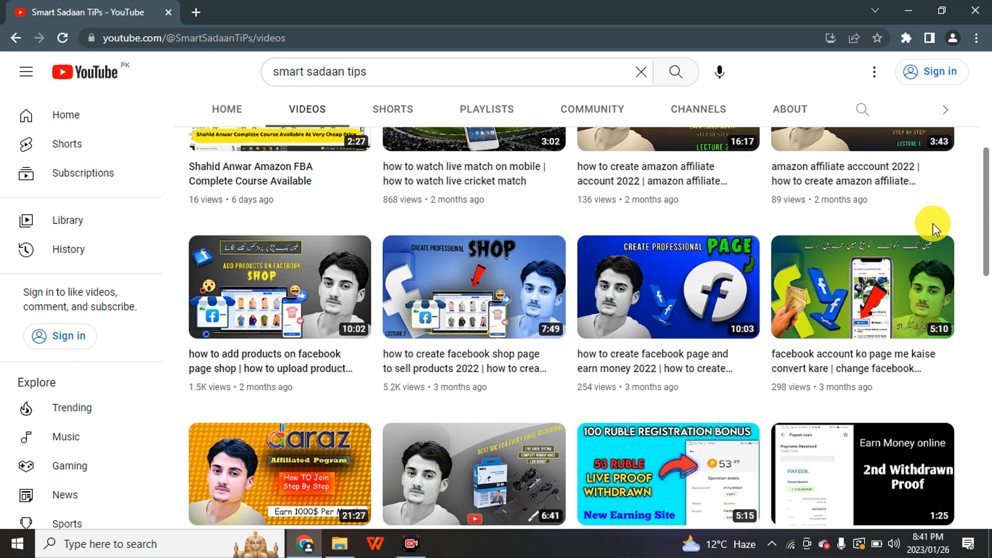
Switch to File Explorer and look over the Window 10 Pro 2023 image and the Rufus installer on Local Disk (D:).
left_click(350, 539)
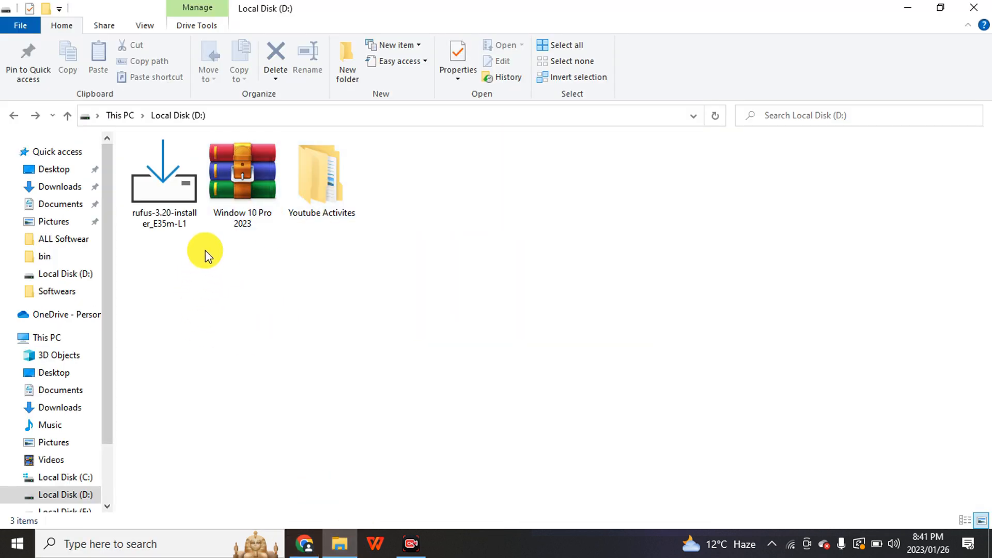
left_click(291, 205)
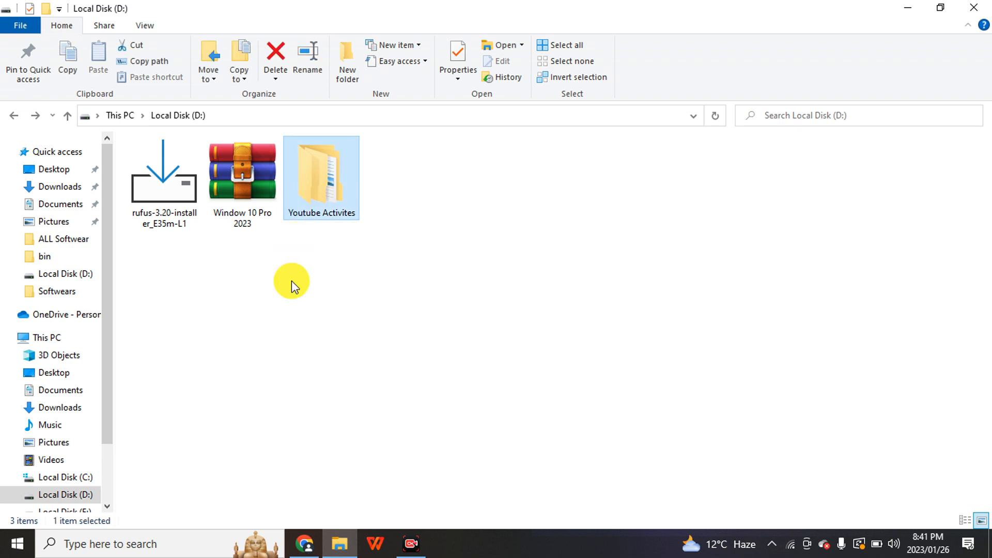
left_click_drag(288, 292, 246, 220)
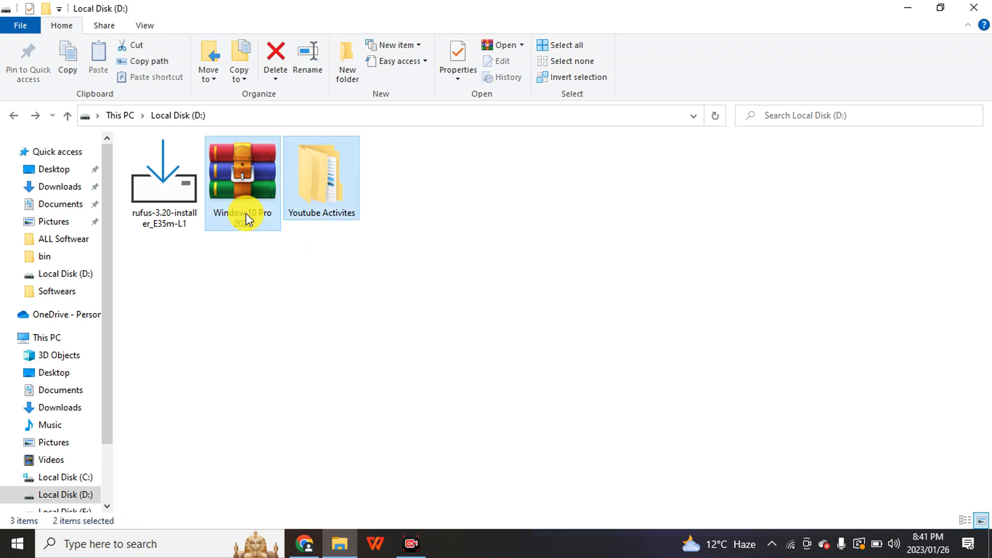
left_click(175, 222)
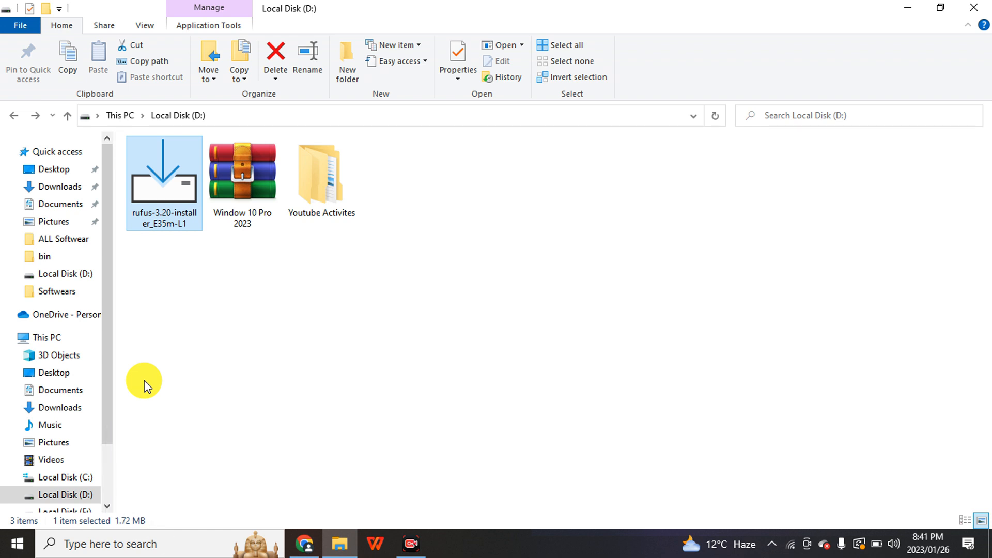
From This PC, open the format settings for the CCCOMA_X64FRE_EN-US_DV9 (H:) USB drive.
left_click(54, 340)
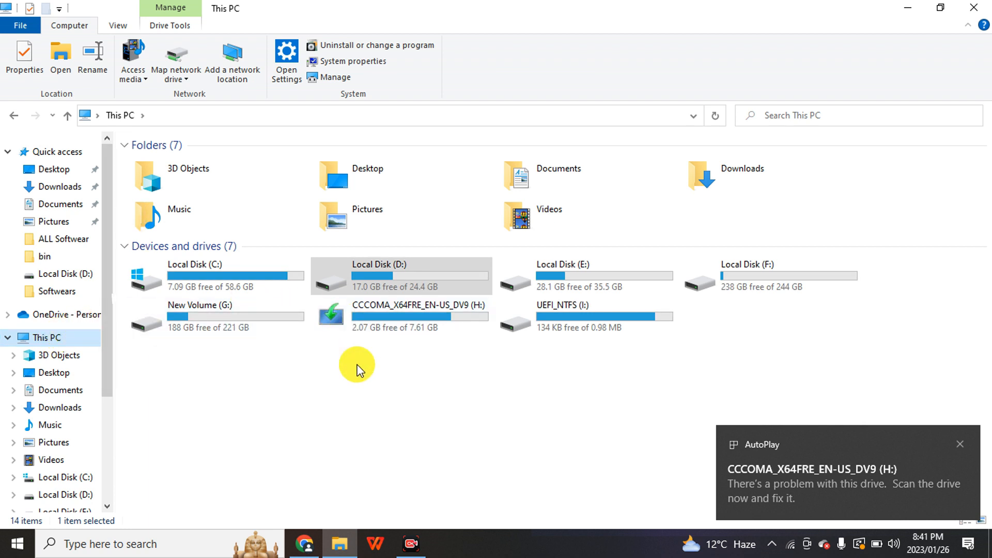
left_click(411, 317)
right_click(414, 323)
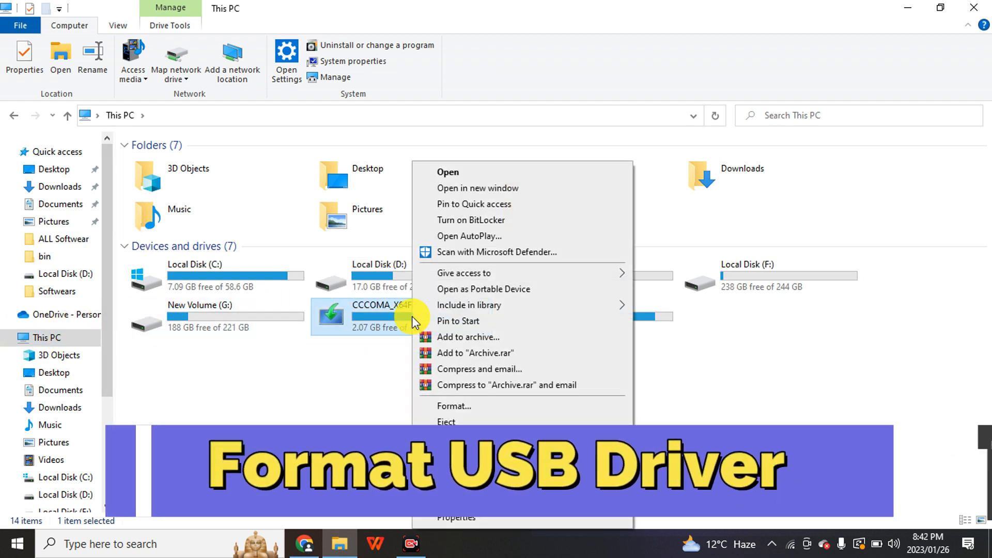
key("Escape")
right_click(417, 323)
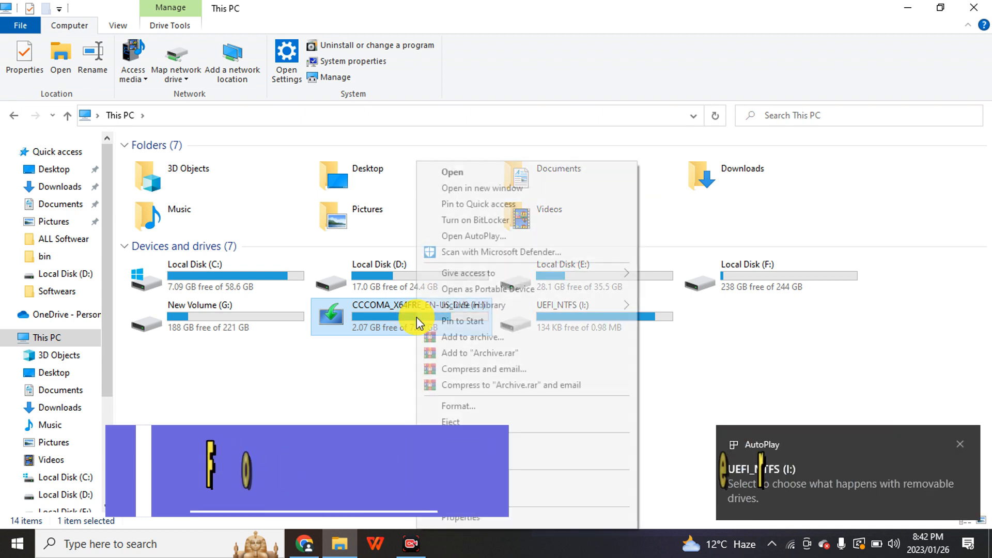
left_click(439, 410)
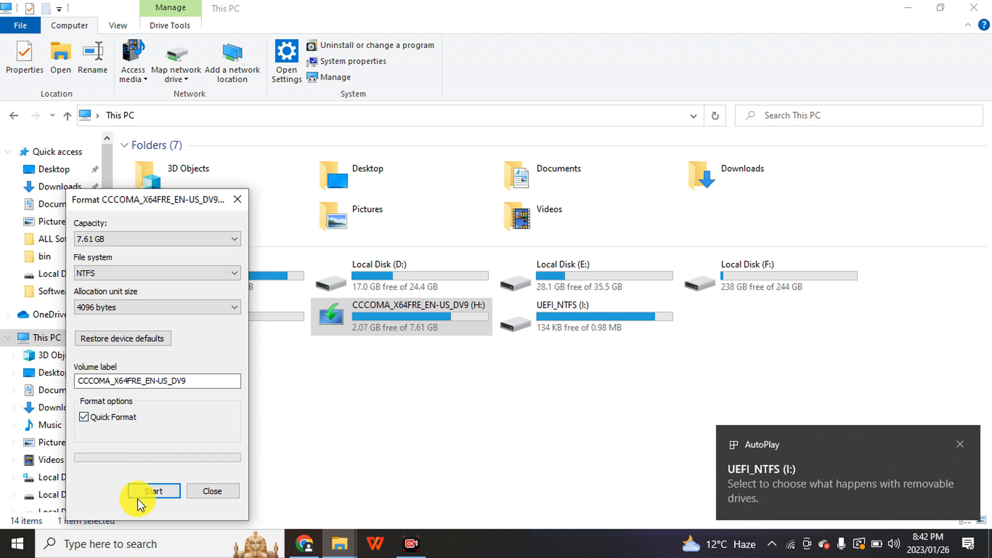
Quick-format the H: drive as NTFS, agreeing to erase its data even though it is in use, and close the format dialog.
left_click(141, 492)
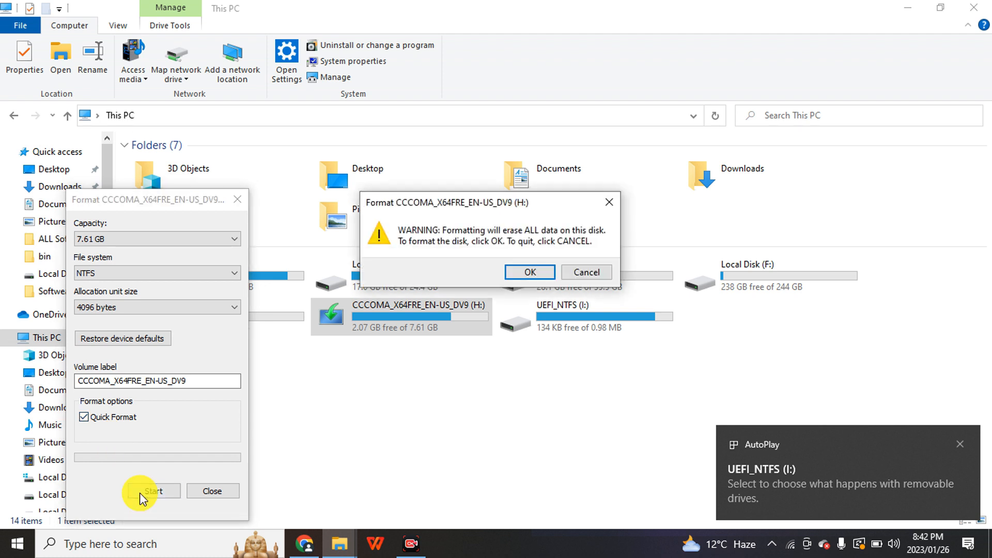
left_click(517, 275)
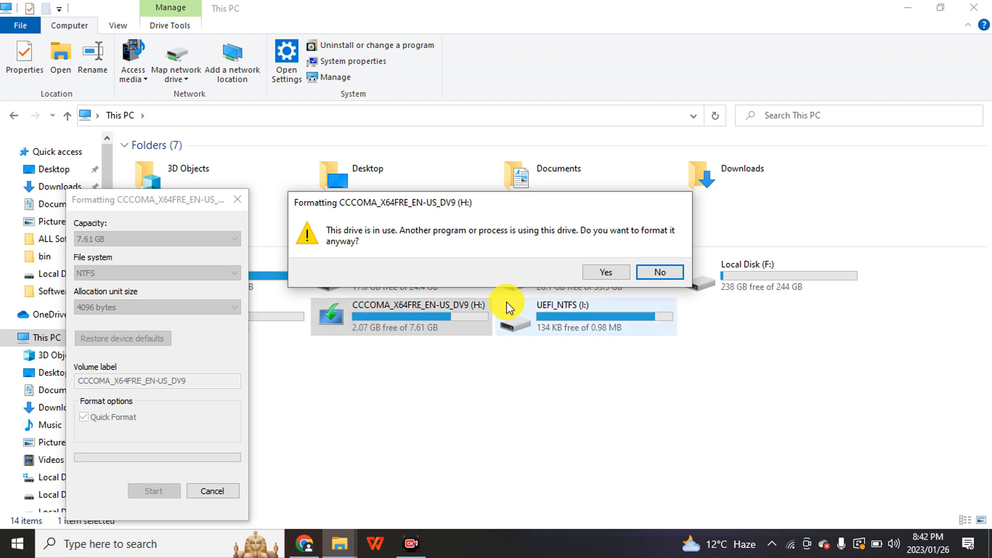
left_click(615, 274)
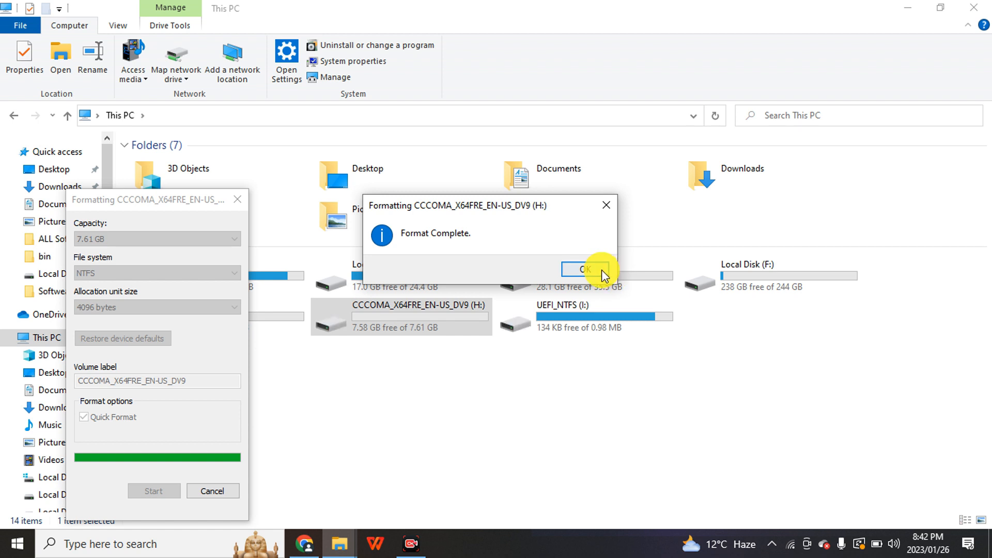
left_click(595, 269)
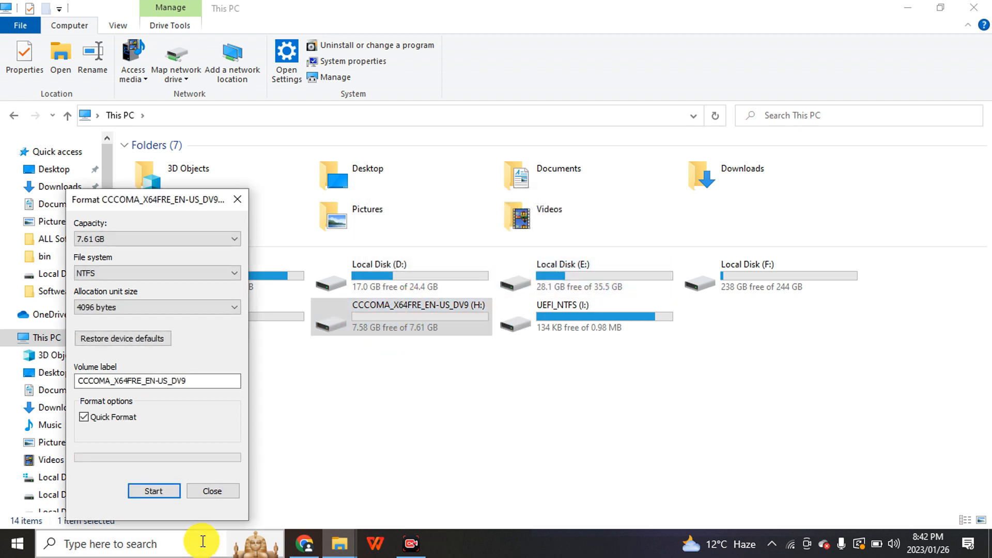
left_click(220, 492)
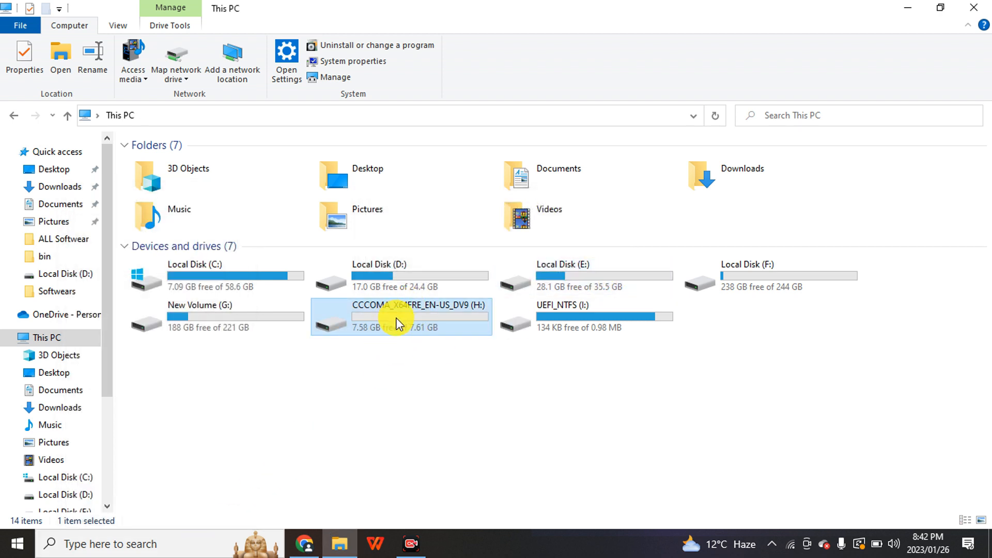
Run the rufus-3.20 installer from Local Disk (D:) in English, download Rufus and launch it.
double_click(391, 278)
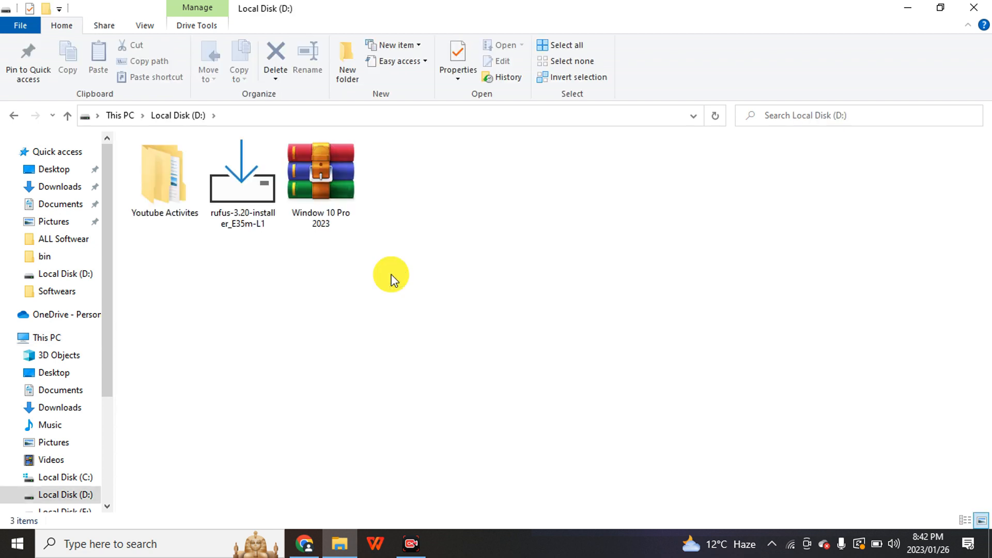
left_click(261, 218)
double_click(261, 217)
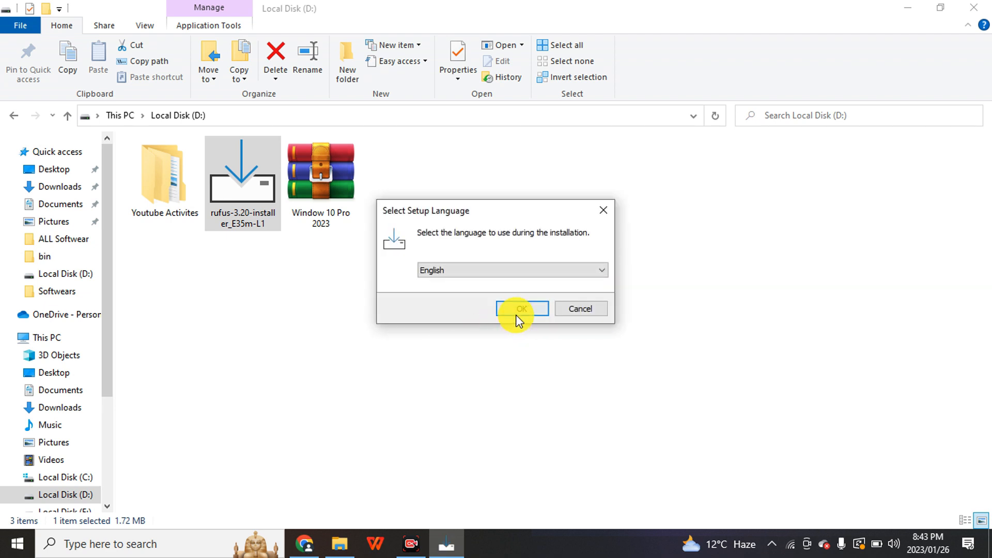
left_click(517, 310)
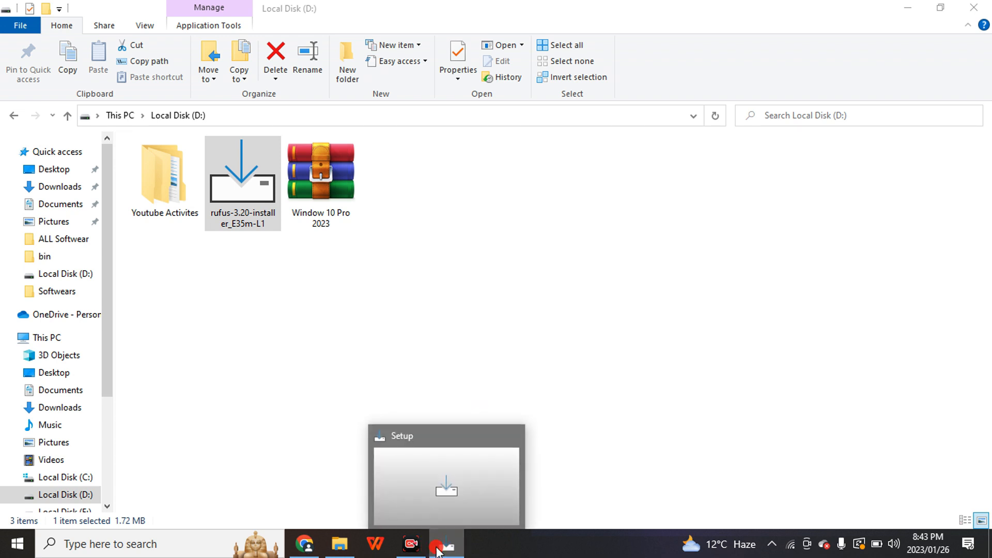
left_click(437, 548)
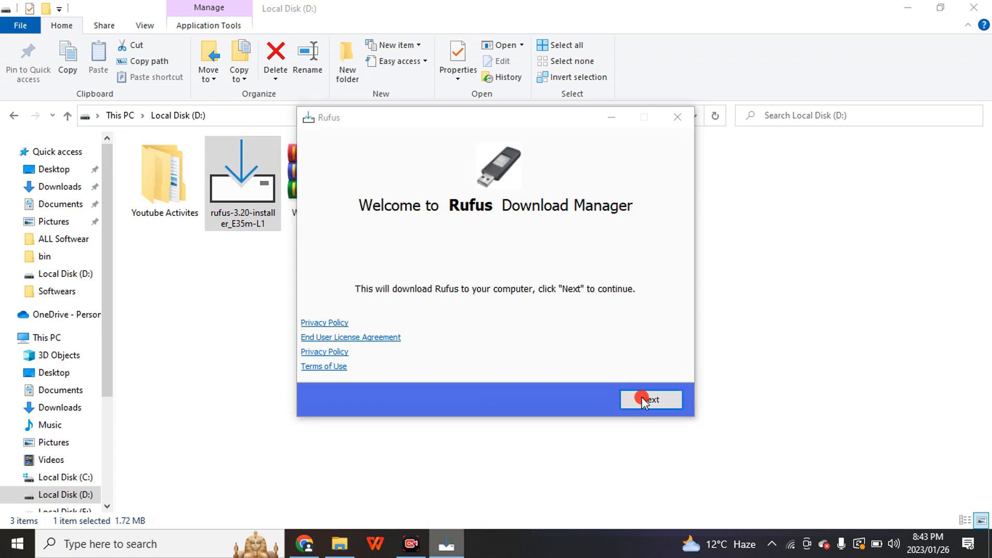
left_click(643, 400)
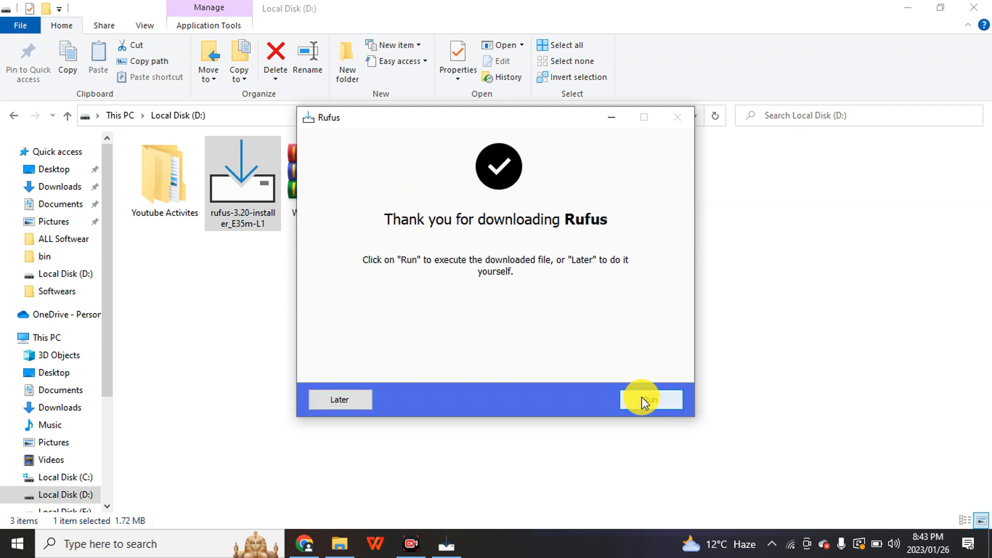
left_click(642, 401)
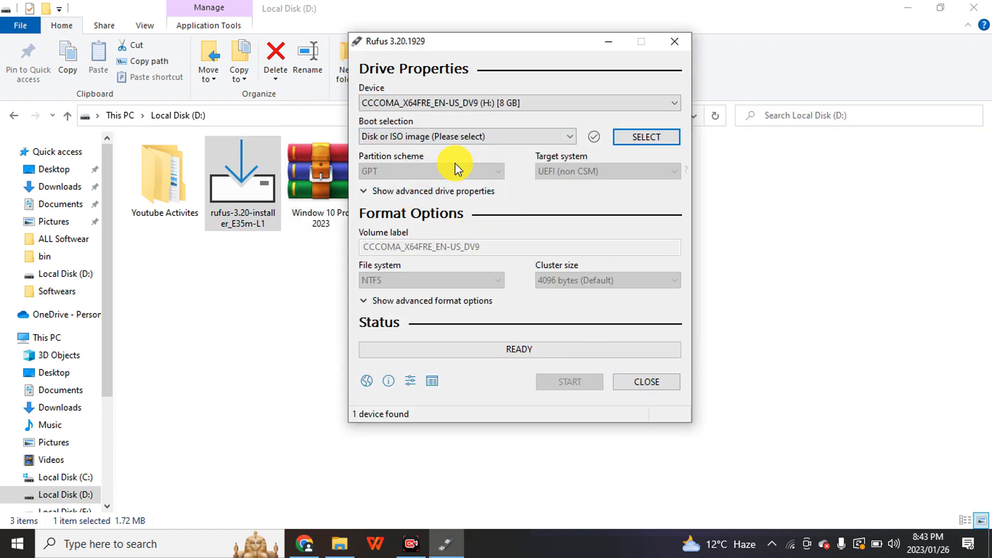
Keep CCCOMA_X64FRE_EN-US_DV9 (H:) as the Rufus device and choose "Disk or ISO image" as the boot selection.
left_click_drag(442, 49, 434, 76)
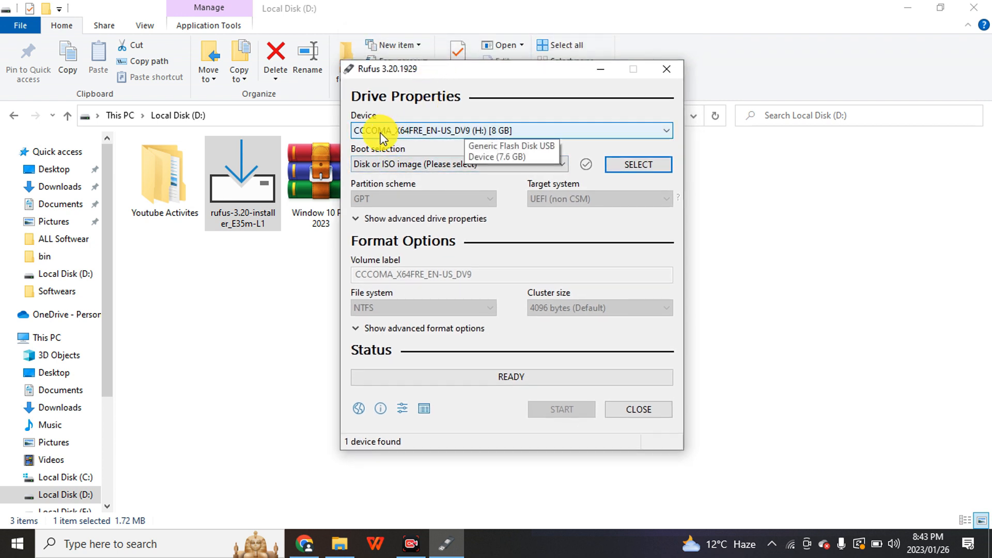
left_click(398, 131)
left_click(399, 131)
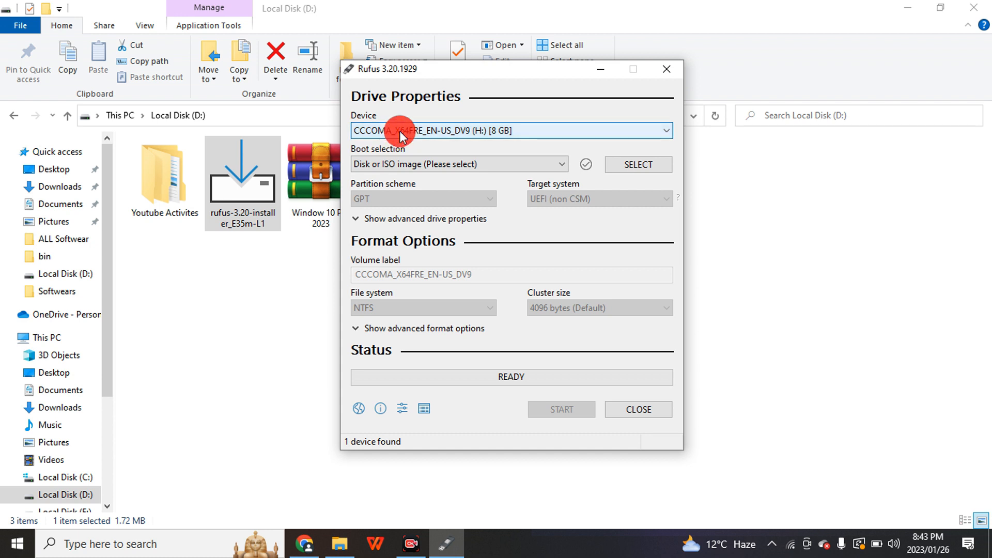
left_click(410, 165)
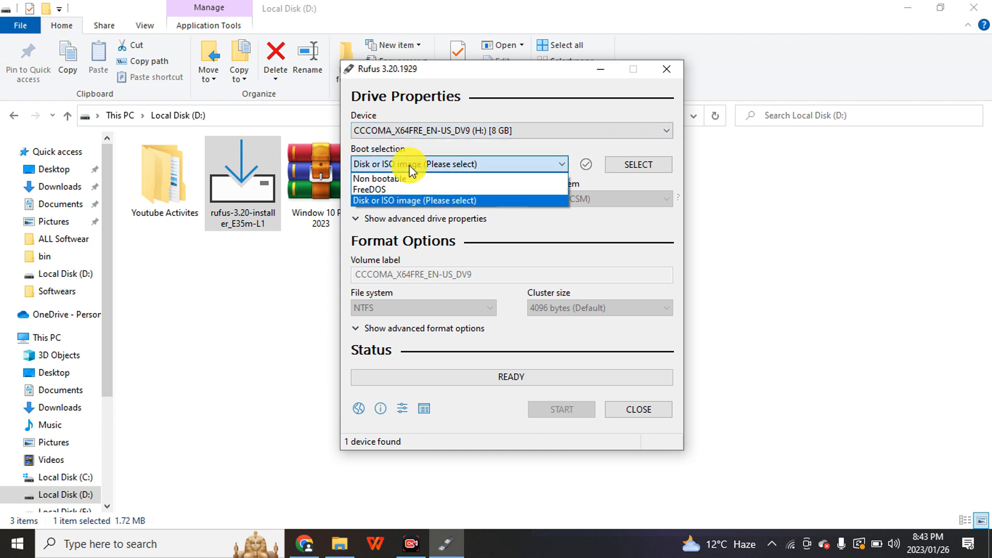
left_click(389, 200)
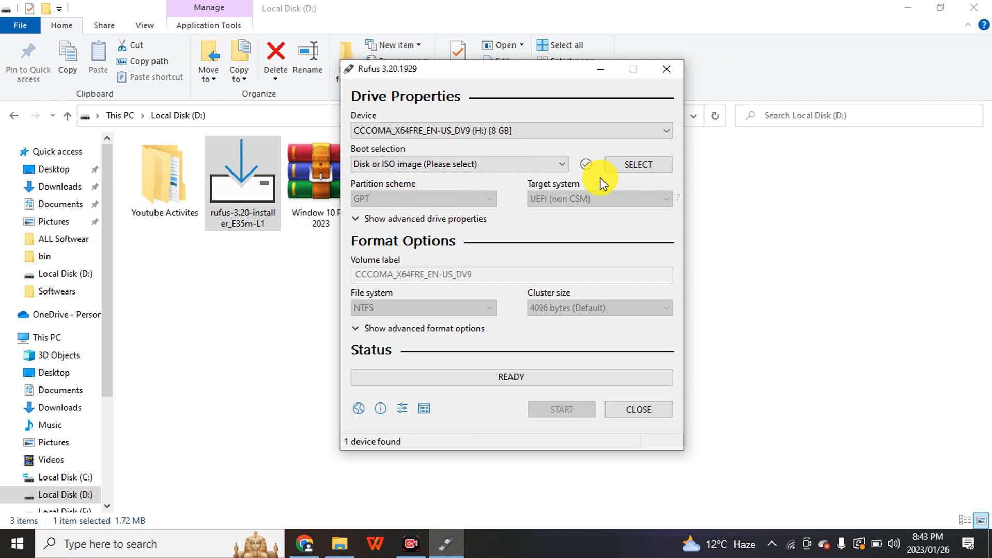
Load the Window 10 Pro 2023 ISO from Local Disk (D:) as the boot image.
left_click(631, 172)
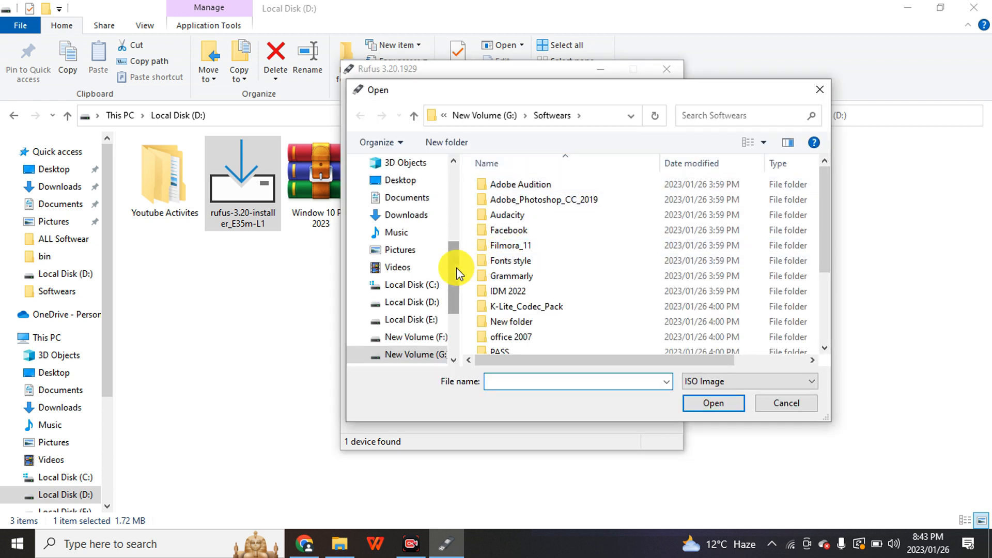
scroll(455, 277, "down", 2)
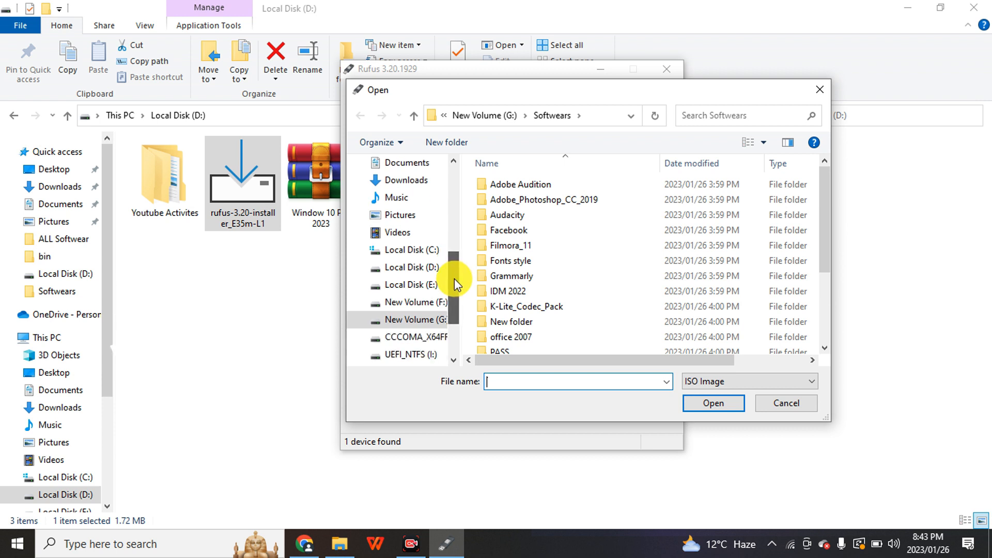
left_click(434, 268)
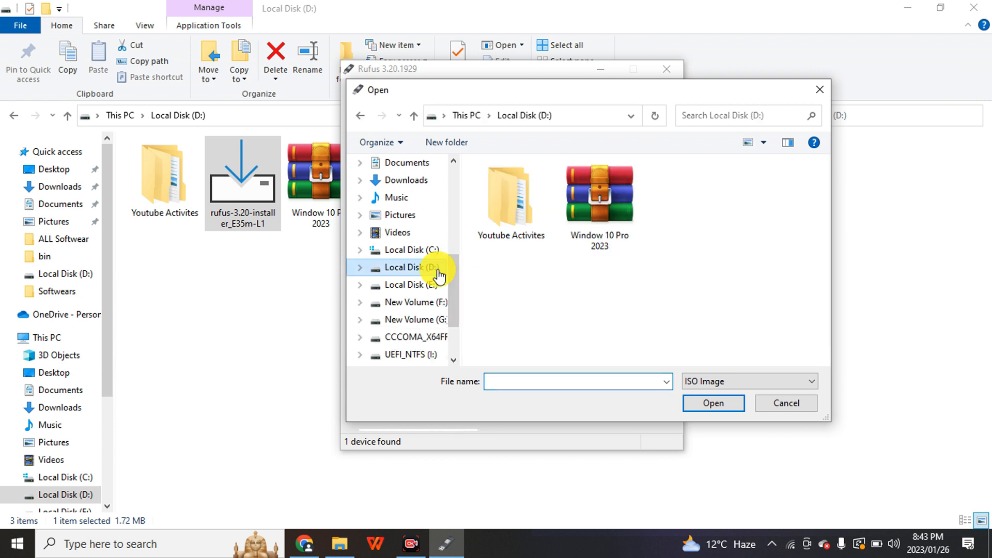
left_click(603, 238)
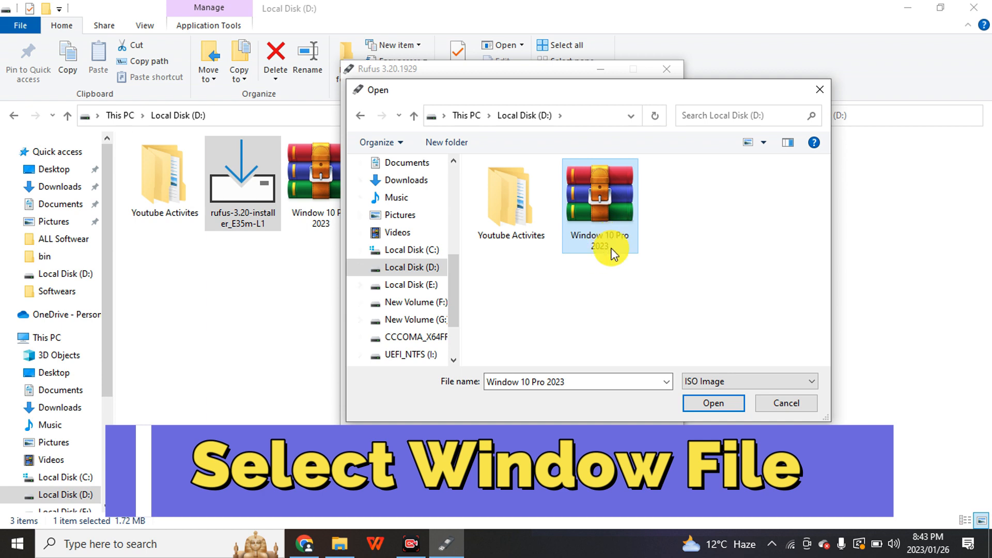
left_click(572, 382)
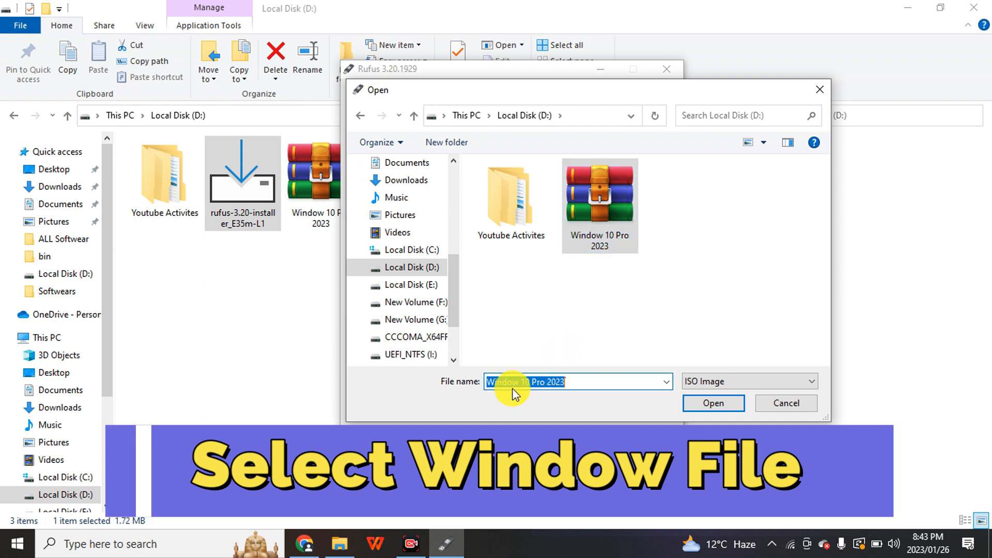
left_click(702, 403)
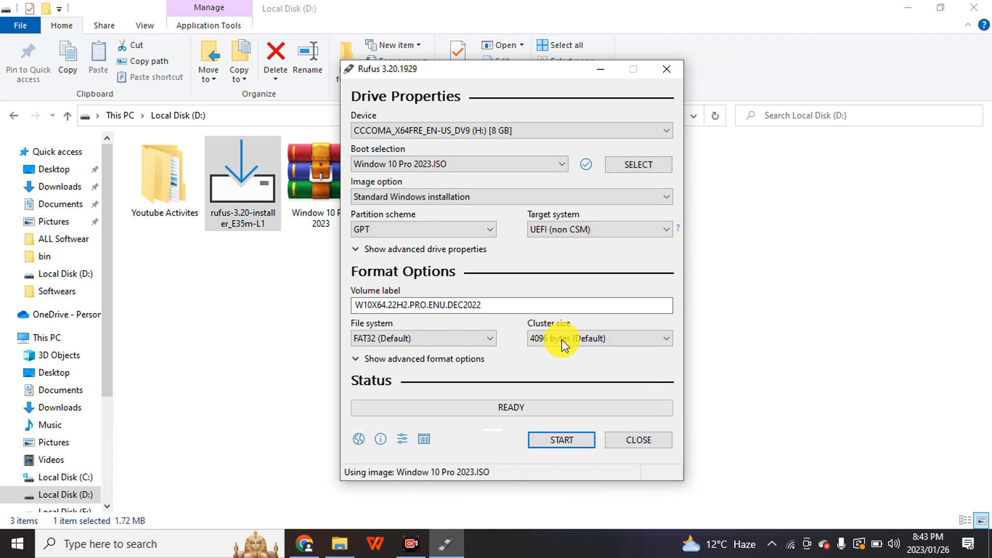
Choose Standard Windows installation as the image option and keep the partition scheme at GPT.
left_click(448, 198)
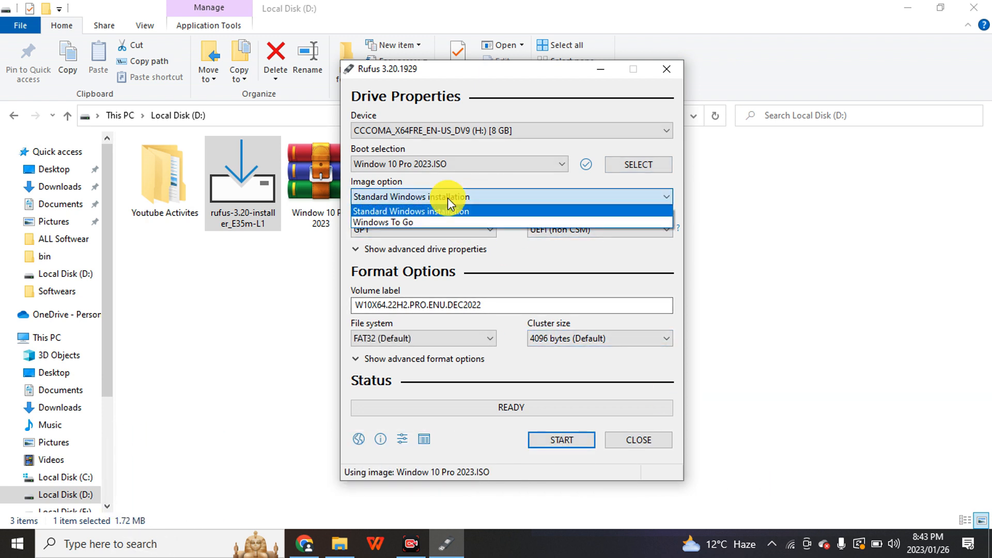
left_click(419, 211)
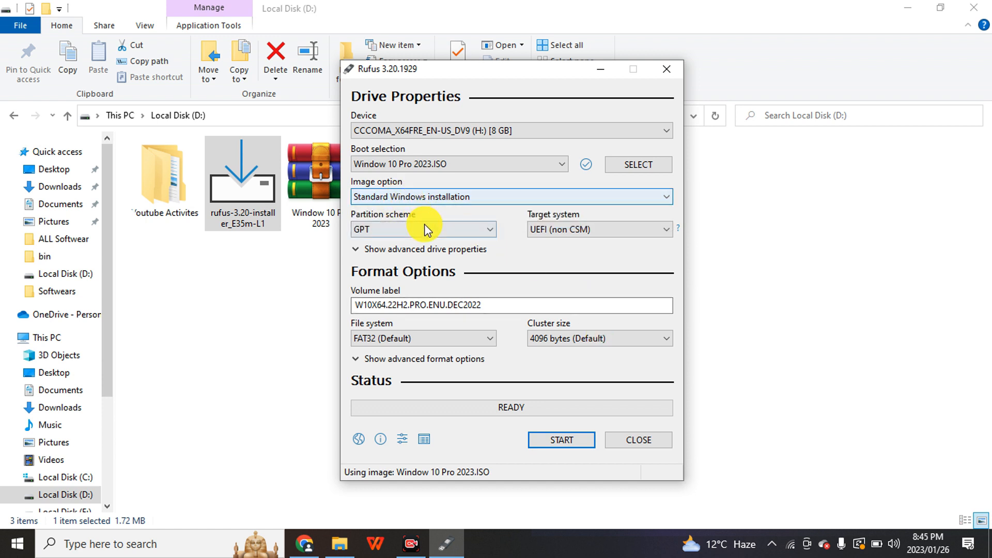
left_click(424, 229)
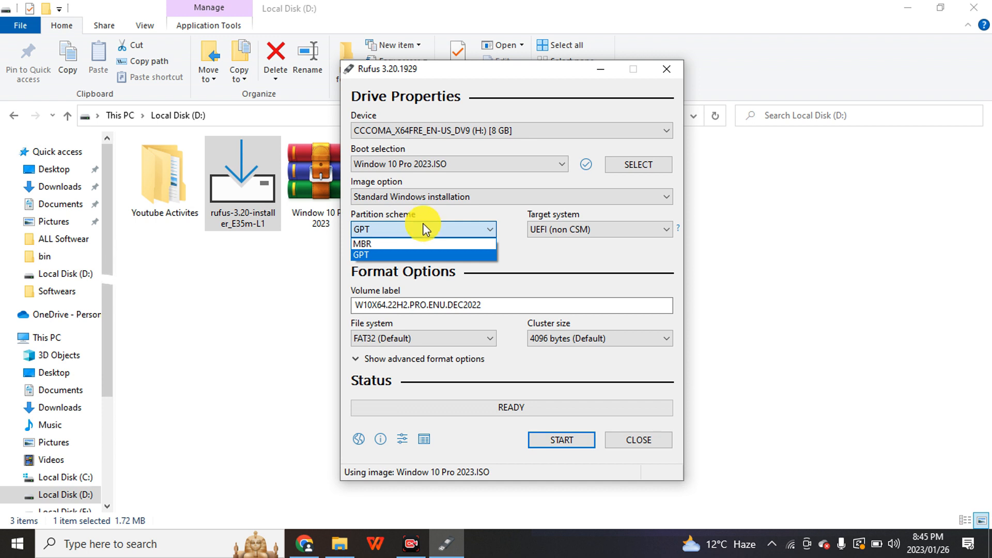
left_click(370, 226)
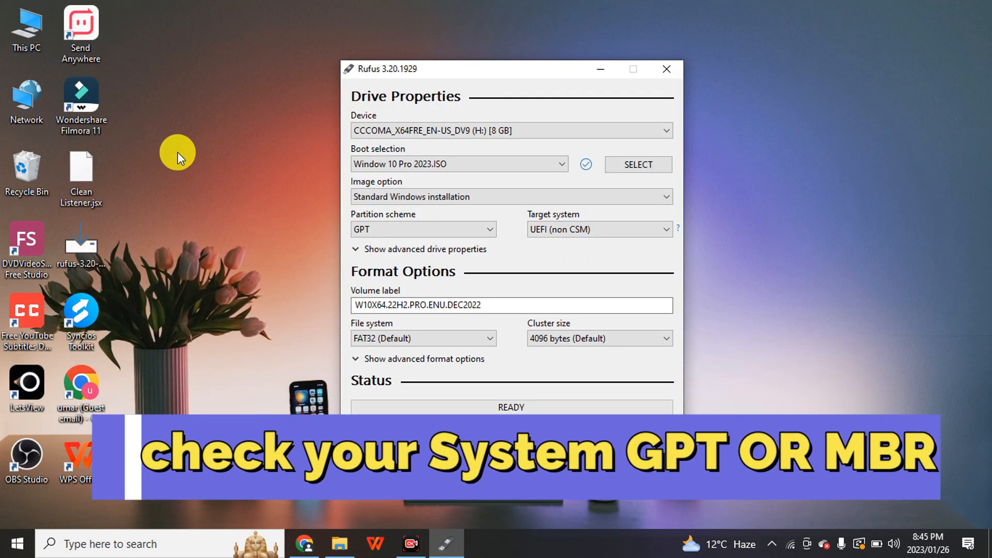
Open Computer Management for This PC and show the computer's drives in Disk Management.
right_click(33, 46)
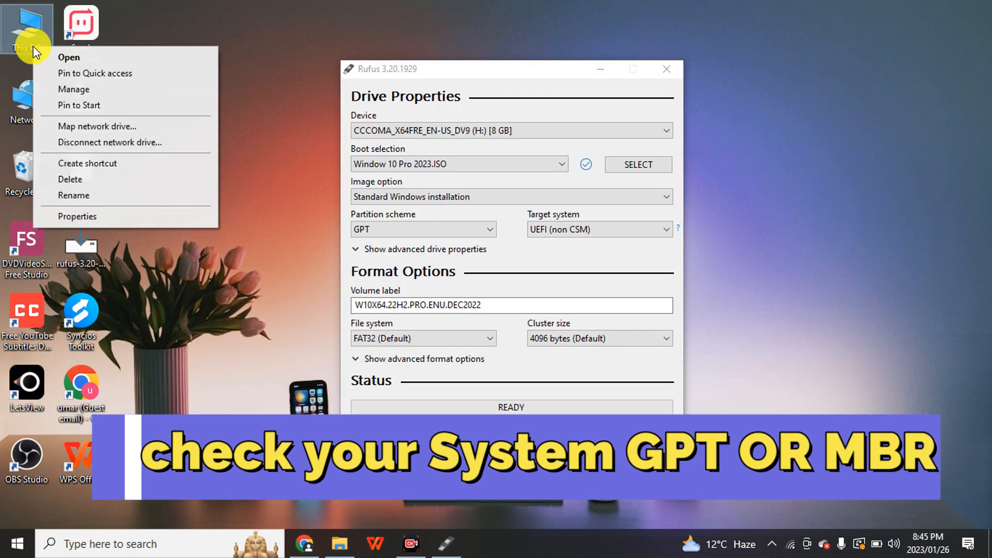
left_click(73, 90)
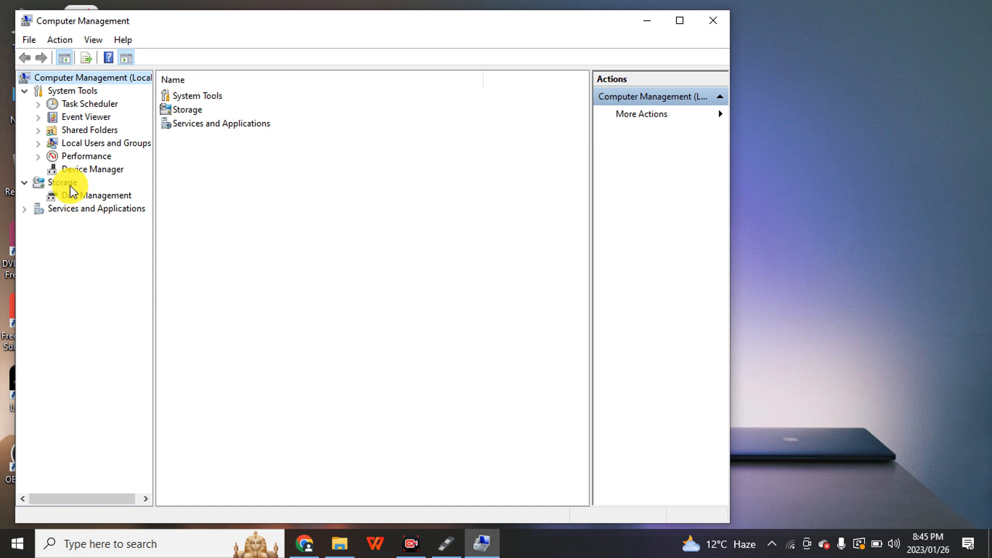
left_click(69, 185)
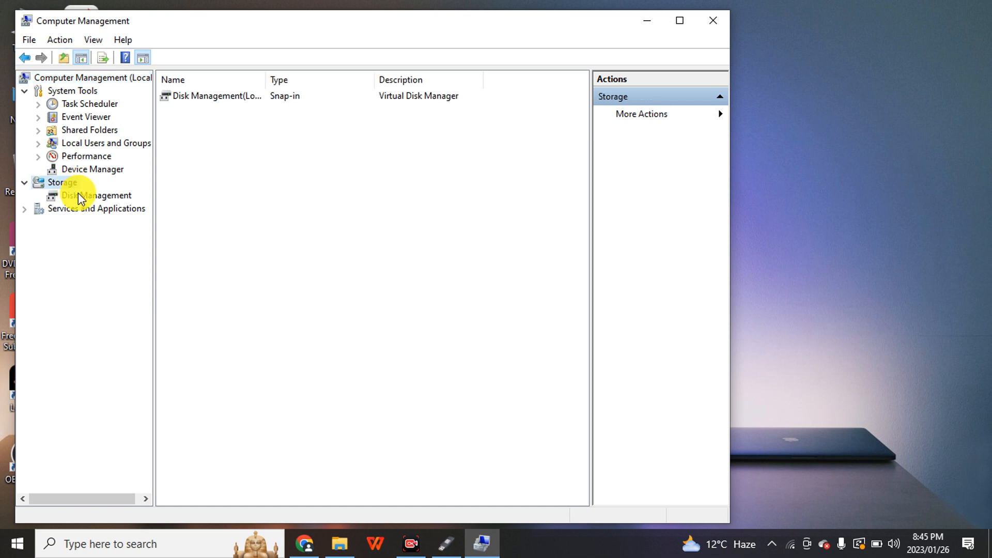
left_click(82, 197)
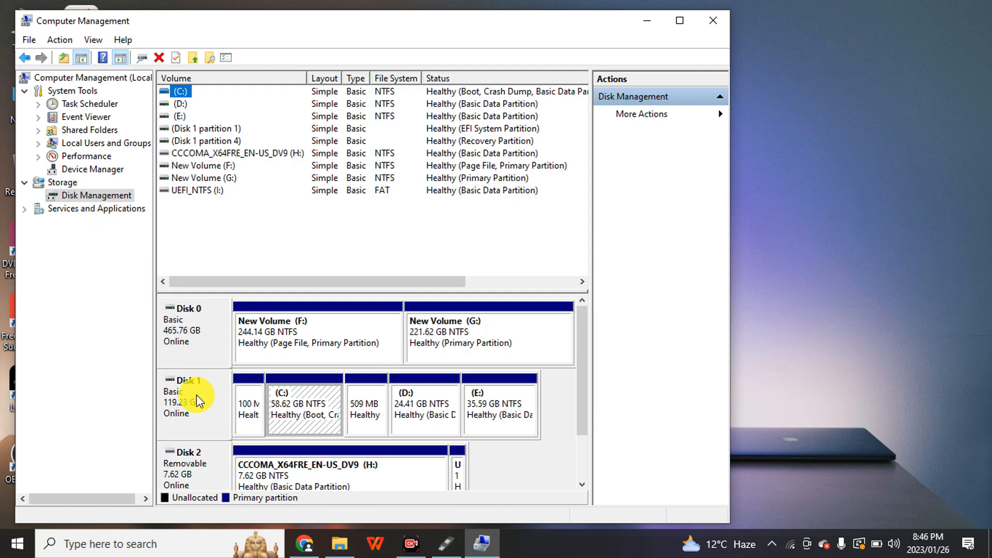
Check the partition style of Disk 1 in the volume information of its properties.
right_click(184, 407)
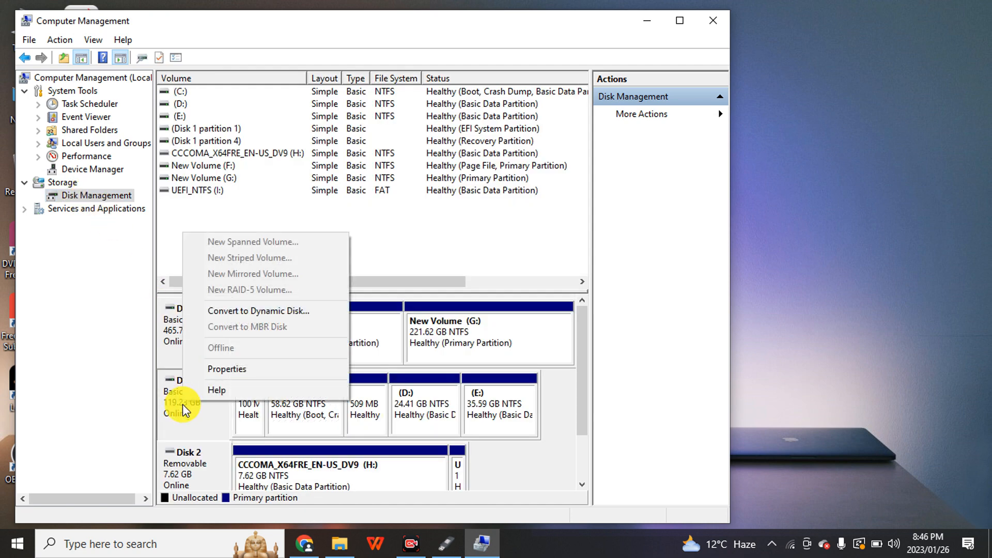
left_click(183, 408)
right_click(179, 411)
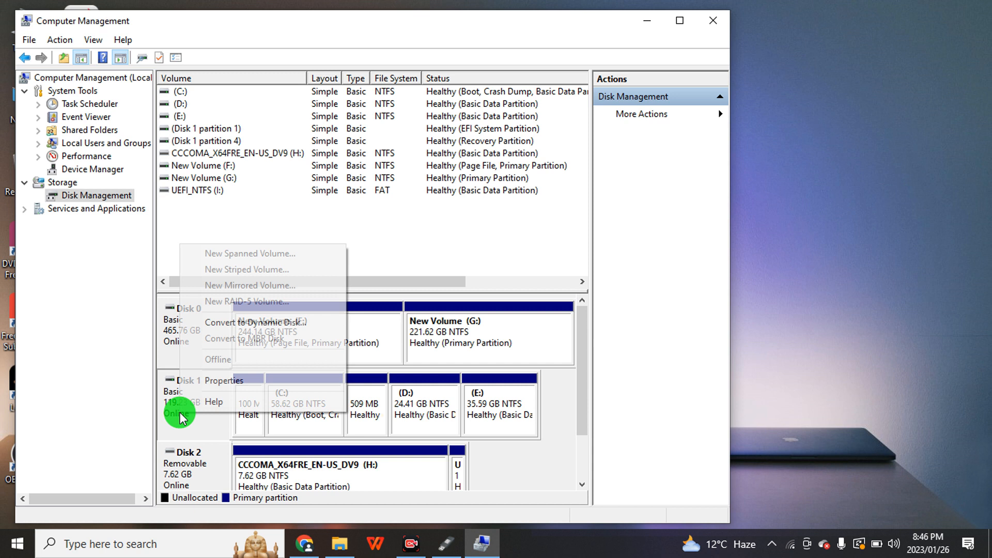
left_click(273, 428)
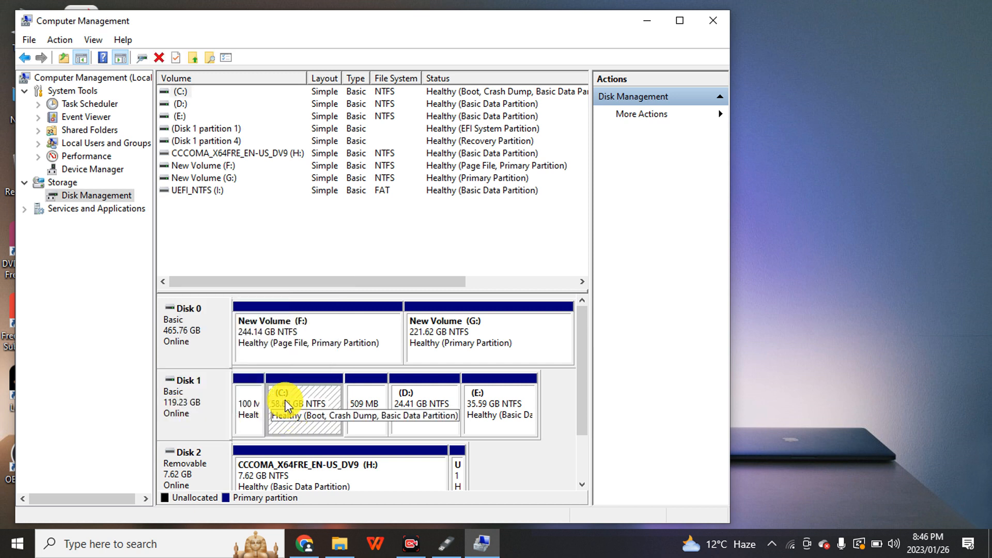
left_click(196, 394)
right_click(204, 391)
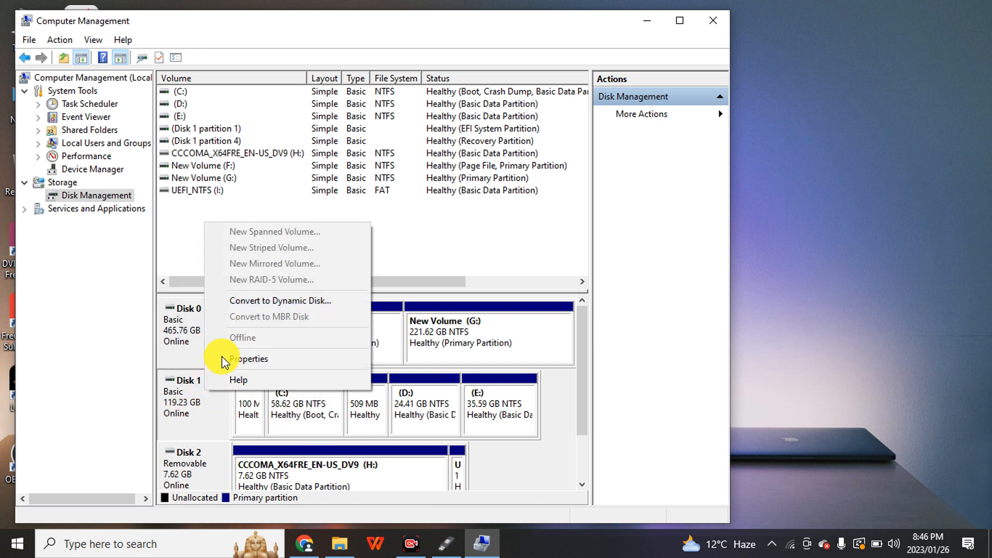
left_click(248, 353)
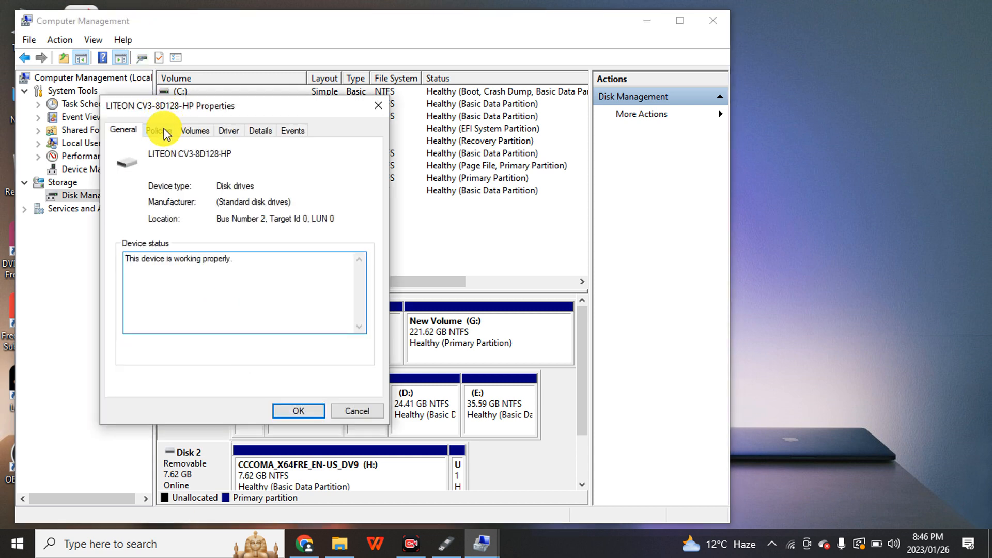
left_click(167, 134)
left_click(192, 131)
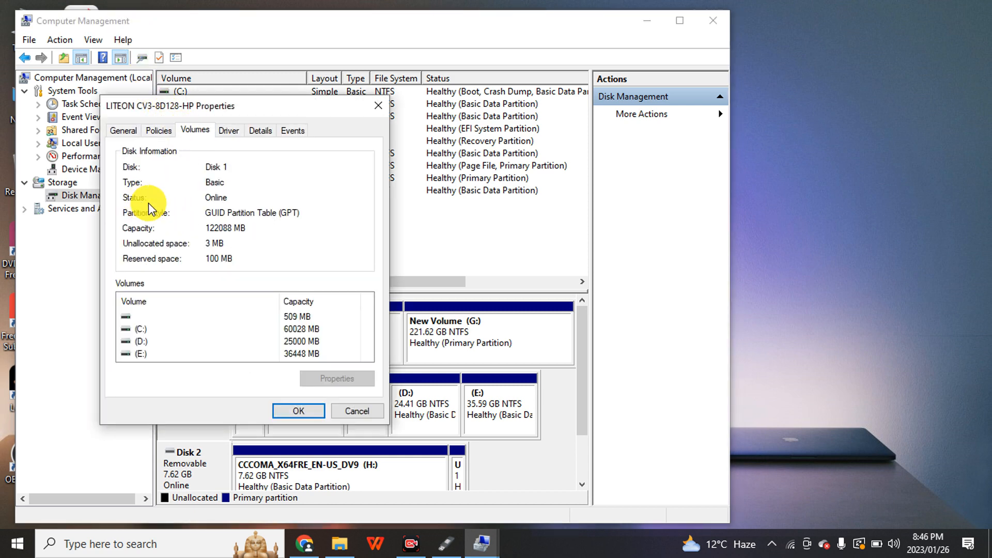
left_click(289, 215)
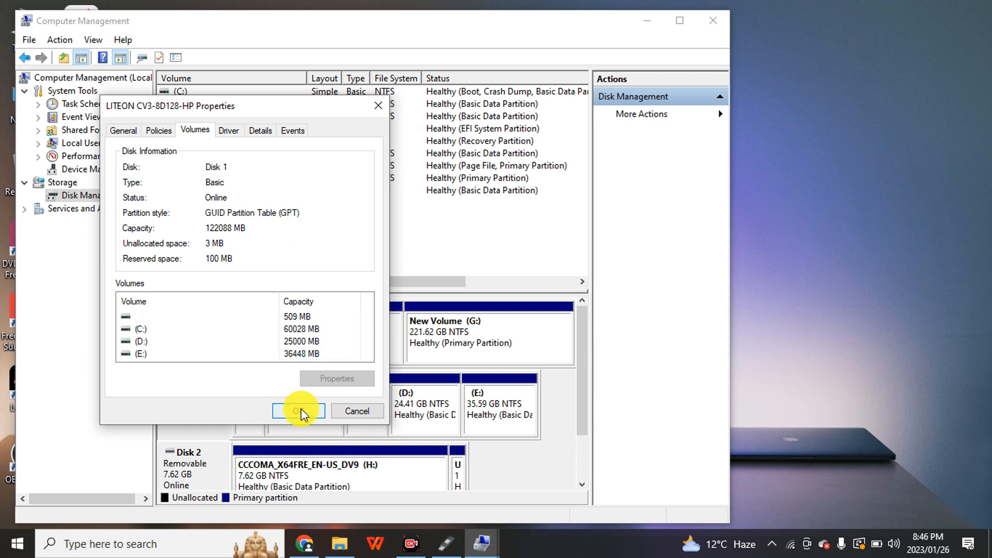
Switch back to Rufus and keep GPT as the partition scheme and UEFI (non CSM) as the target system.
left_click(446, 542)
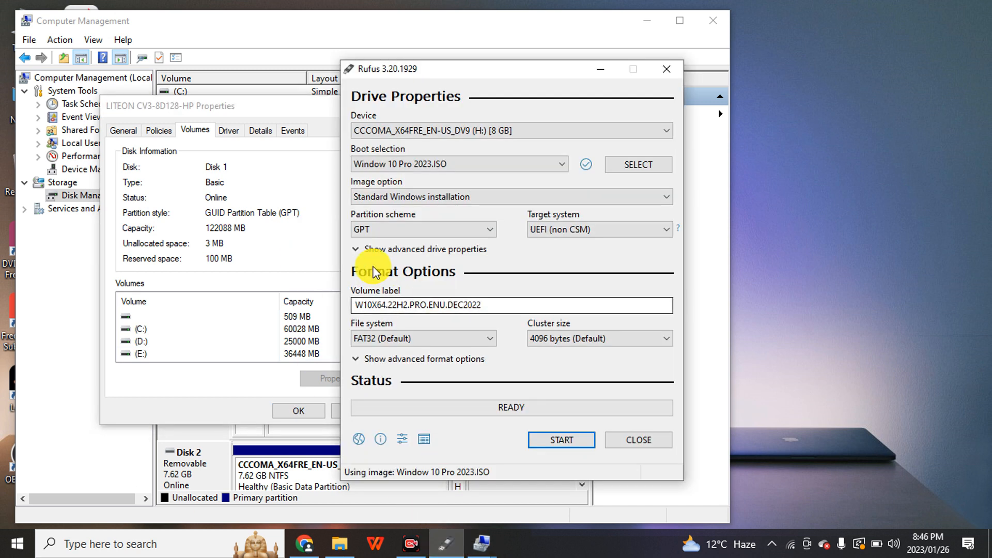
left_click(367, 227)
left_click(363, 252)
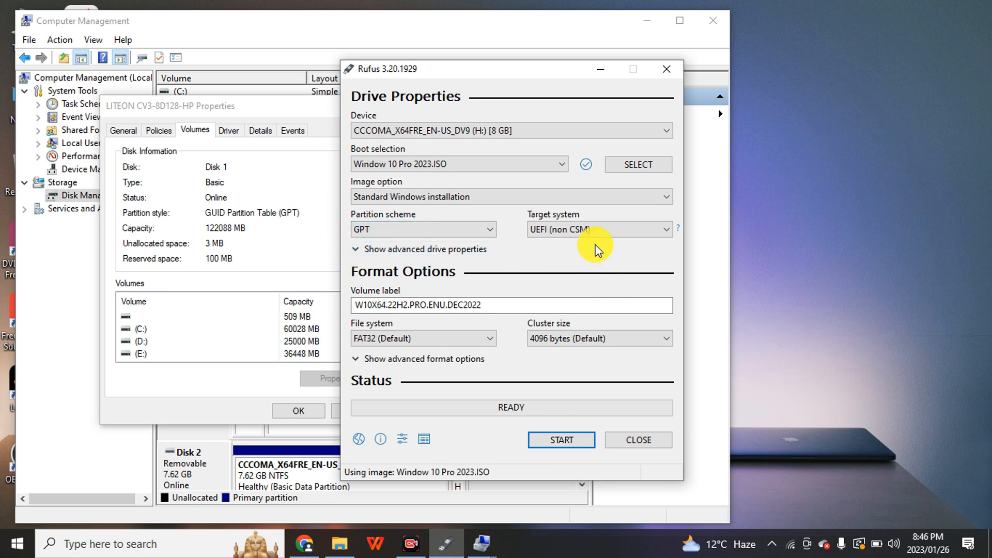
left_click(553, 229)
left_click(553, 228)
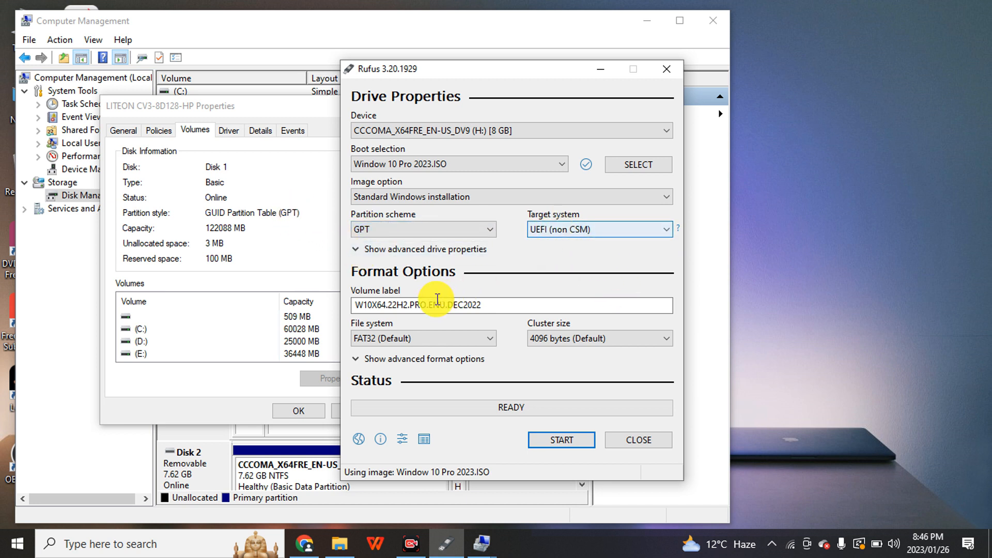
Replace the volume label of the USB drive with "Window 10 pro".
left_click(438, 300)
left_click_drag(484, 304, 361, 304)
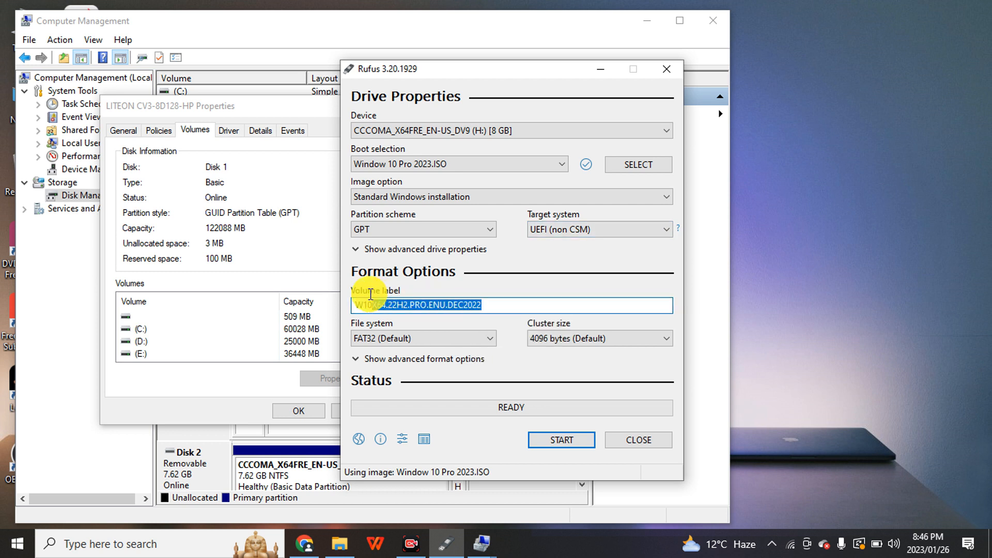
type("Window")
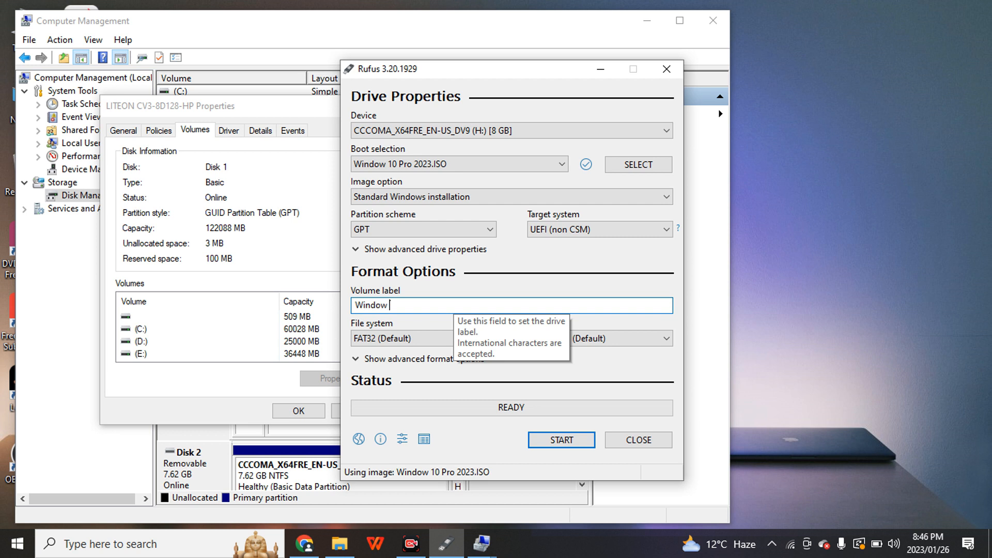
type(" 10 pro")
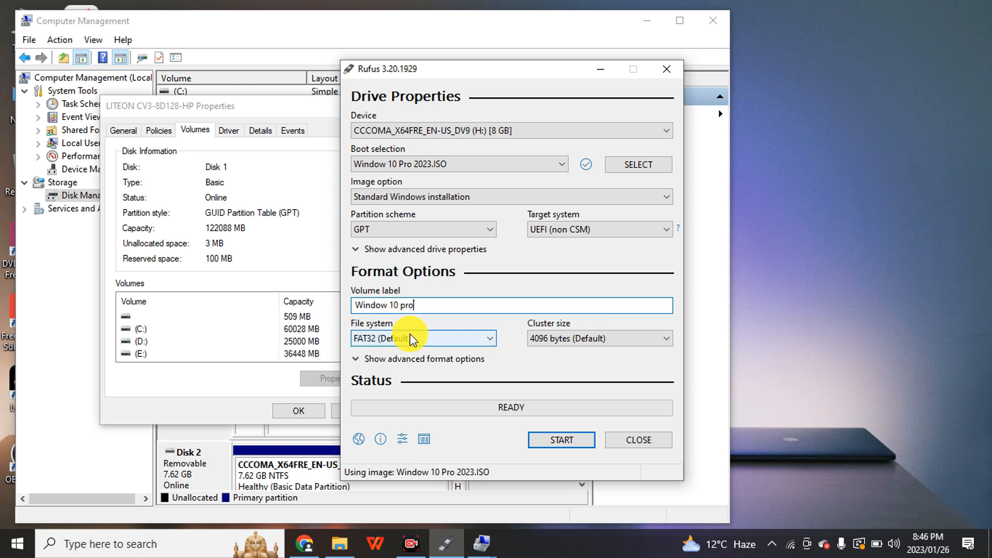
Start writing the USB drive with no Windows installation customizations selected, and accept erasing all data on the device.
left_click(562, 439)
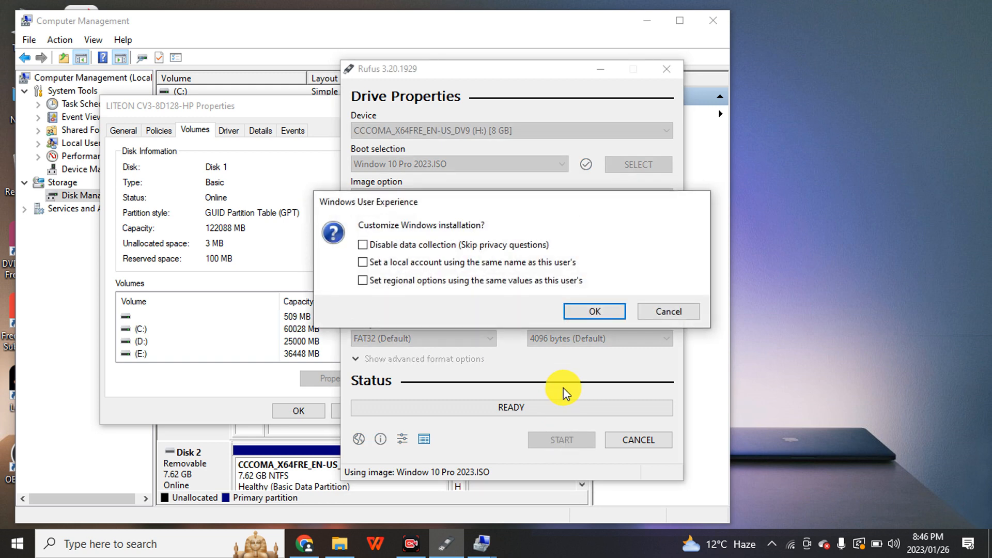
key("Escape")
left_click(545, 440)
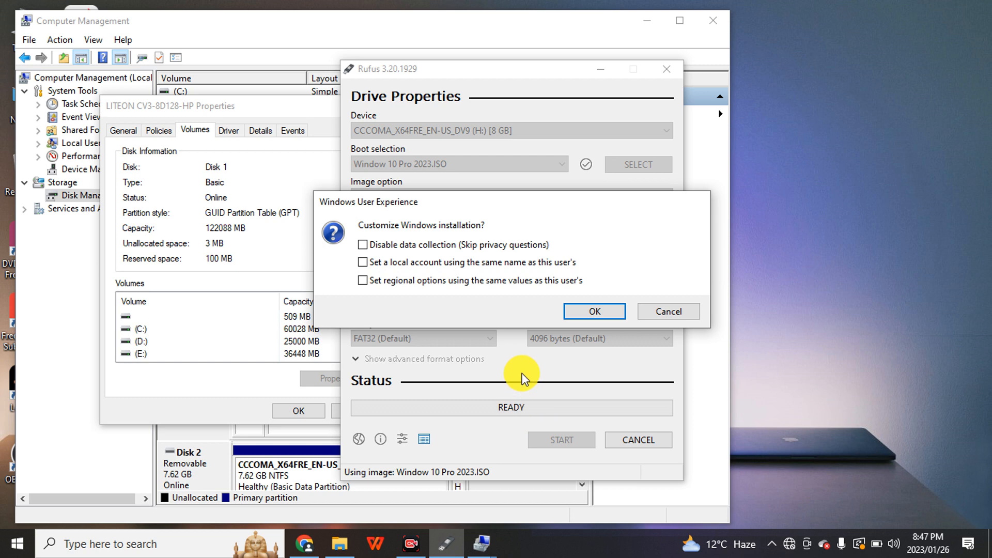
left_click(580, 313)
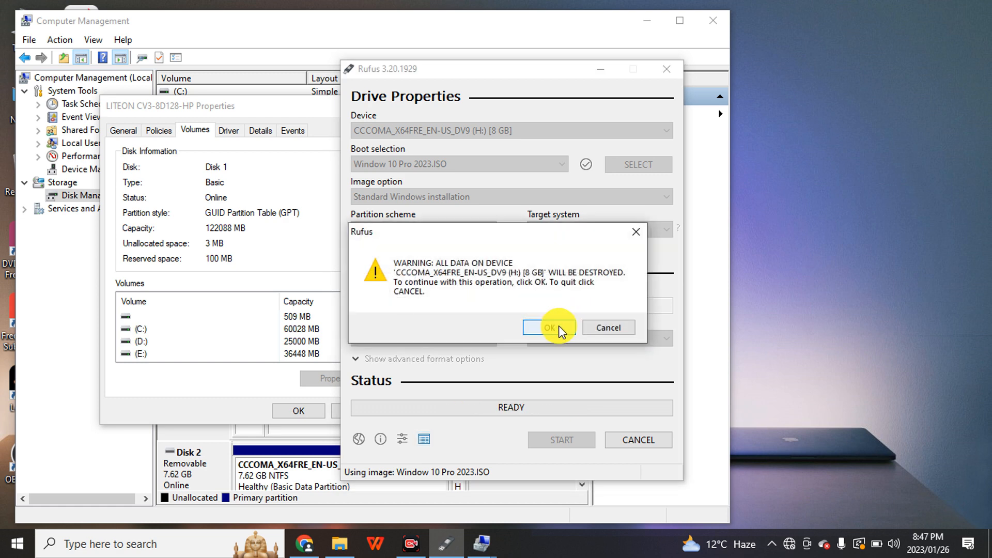
left_click(550, 329)
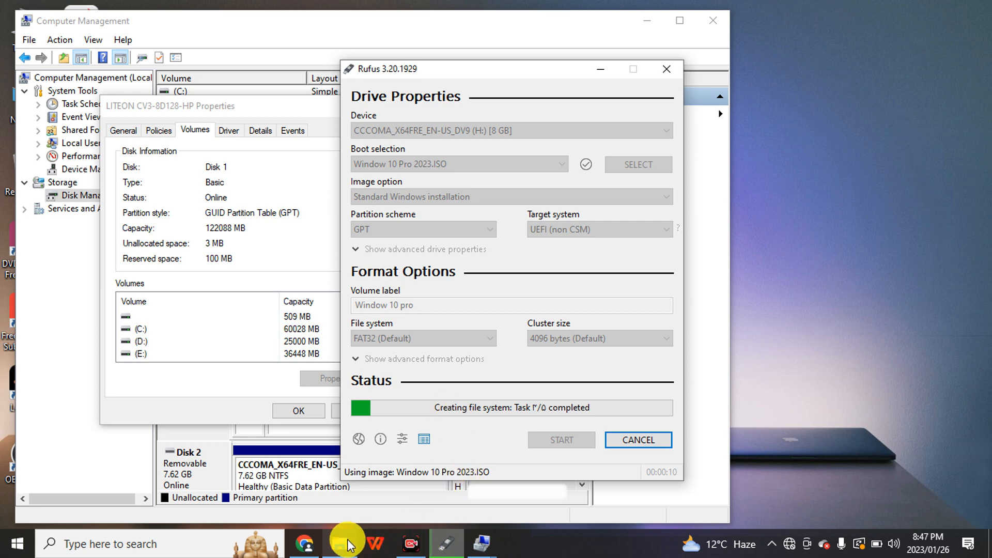
Look at the Smart Sadaan TiPs YouTube channel page in Chrome, and return to Rufus to check the writing progress.
left_click(311, 546)
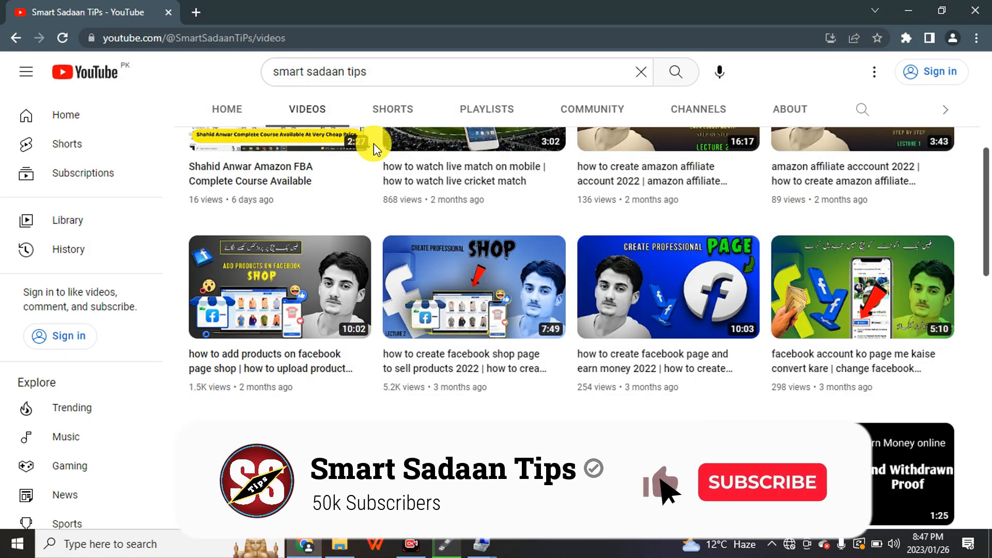
scroll(432, 294, "up", 5)
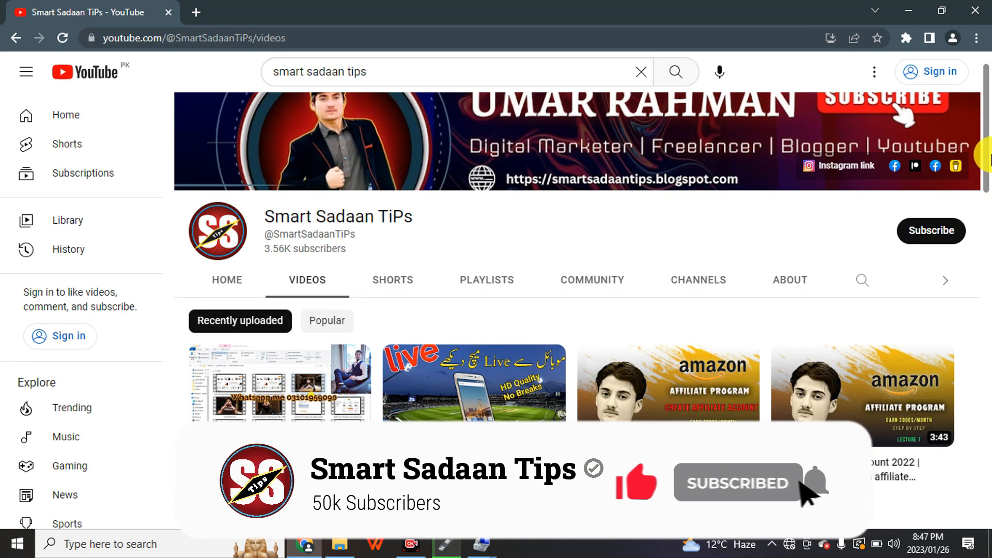
left_click_drag(354, 236, 265, 227)
left_click(351, 233)
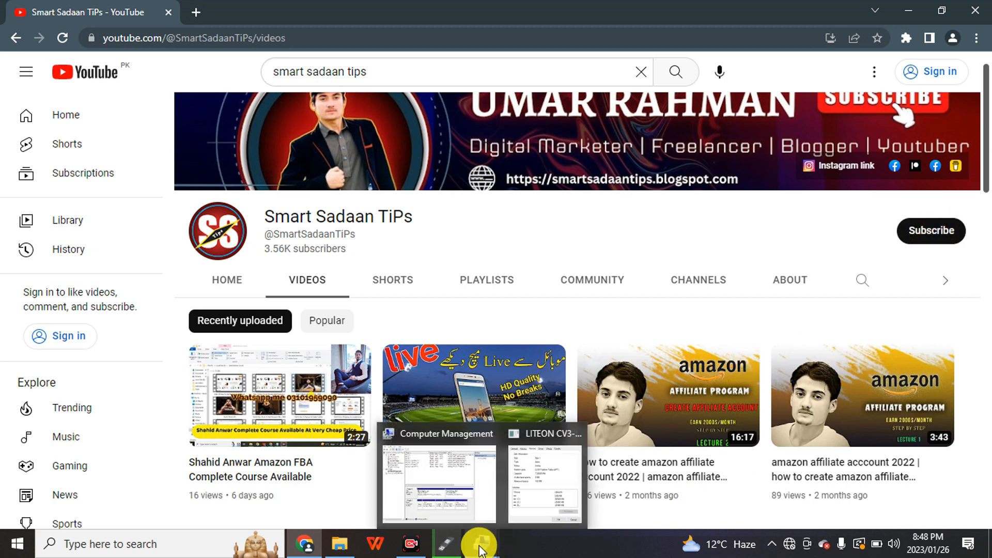
left_click(448, 544)
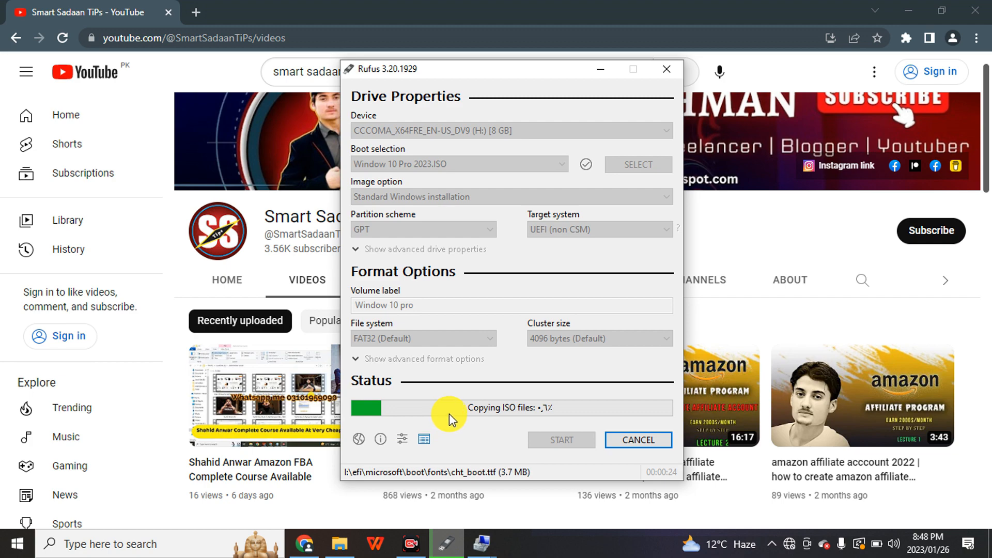